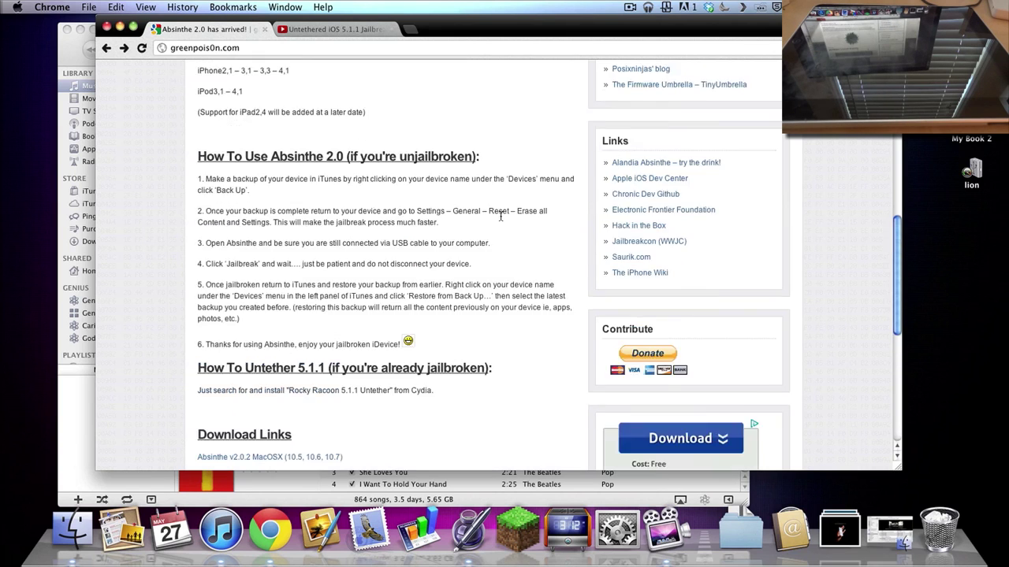
scroll(501, 219, "up", 10)
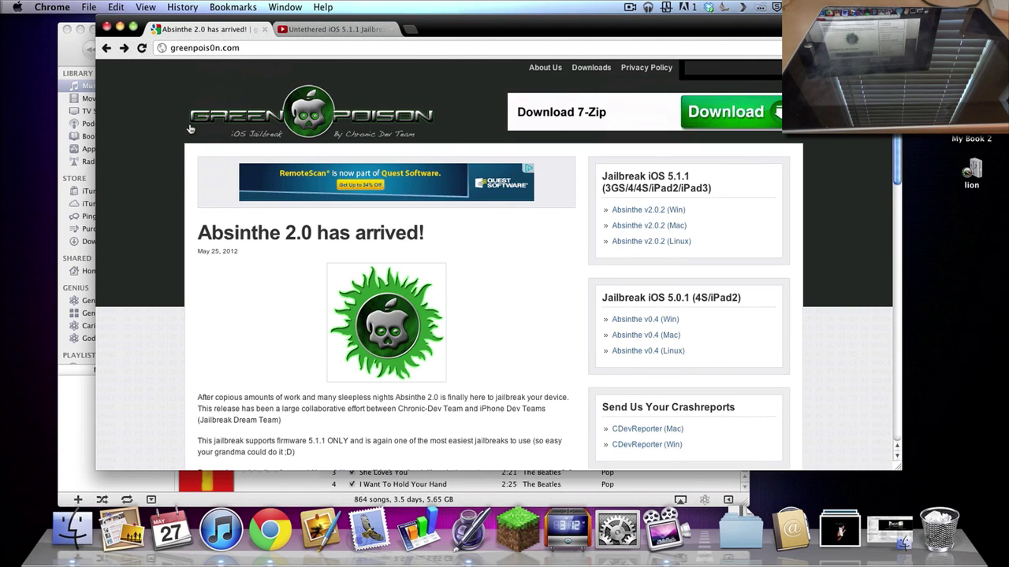
- Find the Absinthe v2.0.2 MacOSX link and start downloading the disk image
scroll(190, 128, "down", 1)
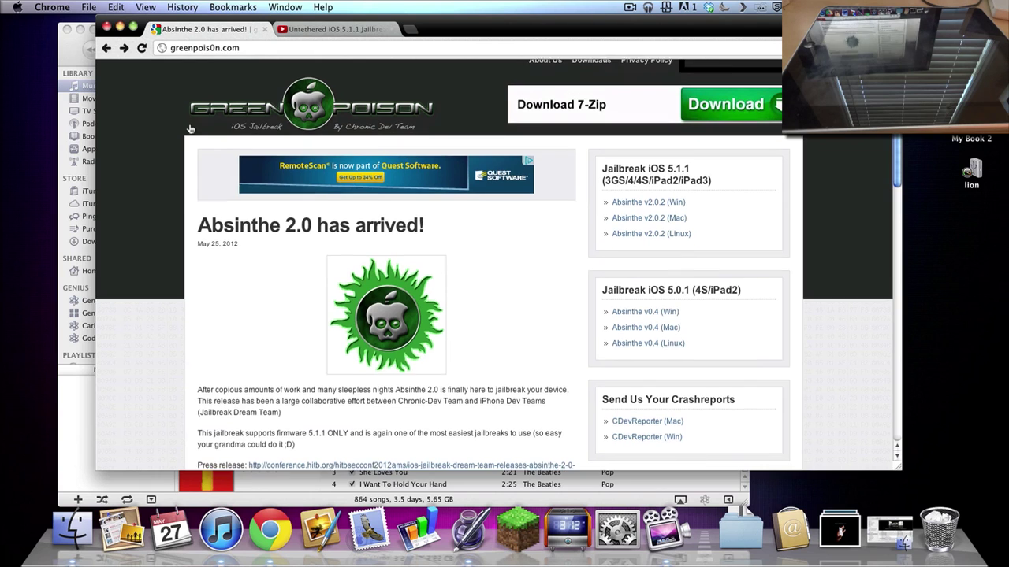
scroll(347, 201, "down", 5)
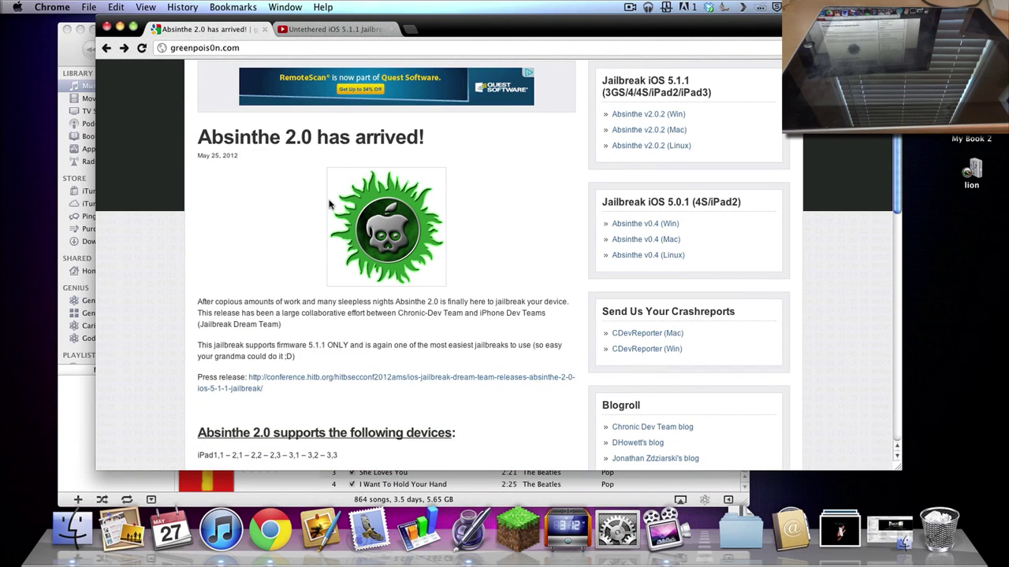
scroll(351, 203, "down", 4)
scroll(360, 205, "down", 5)
scroll(361, 206, "down", 5)
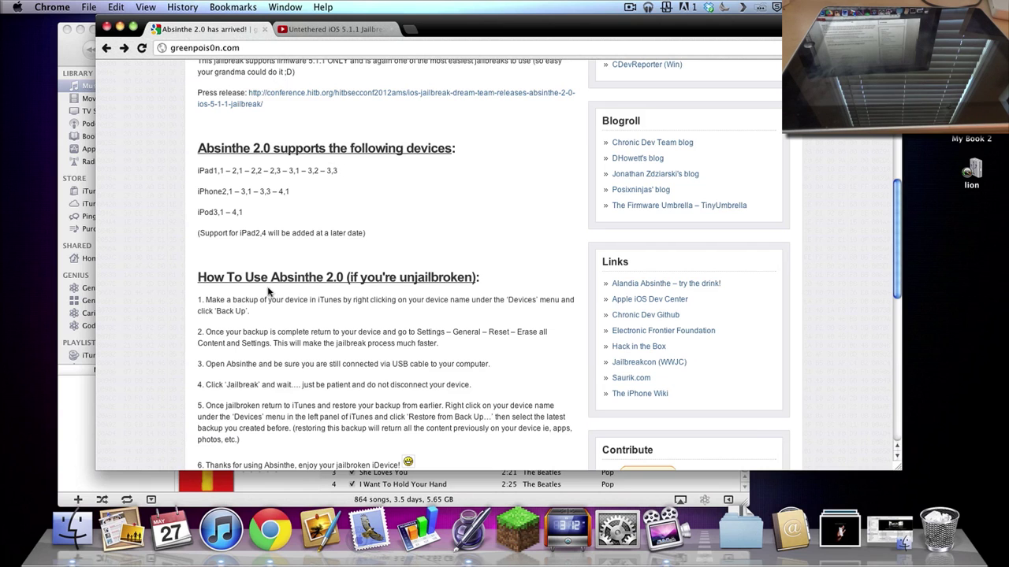
scroll(252, 240, "down", 3)
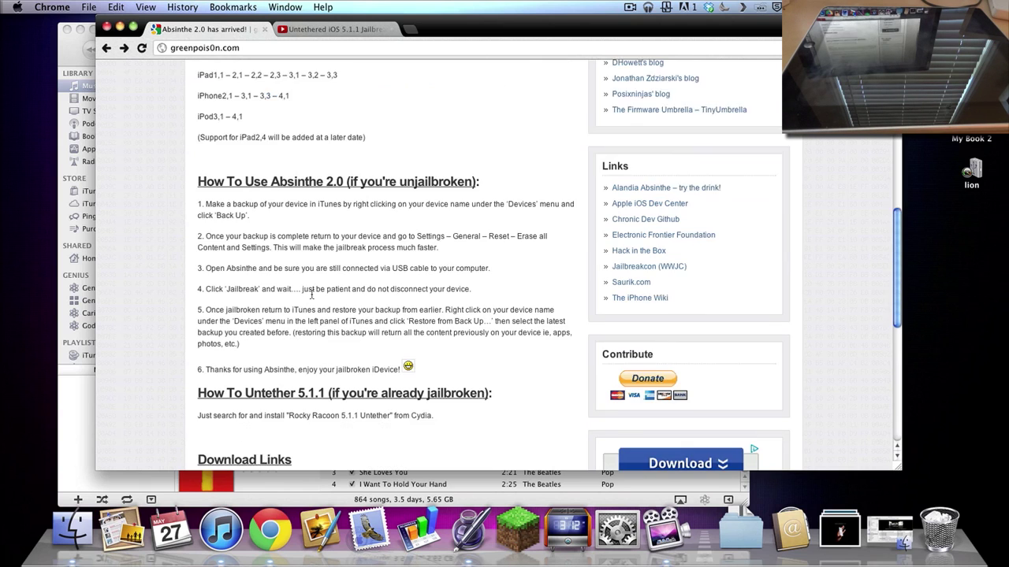
scroll(359, 201, "down", 8)
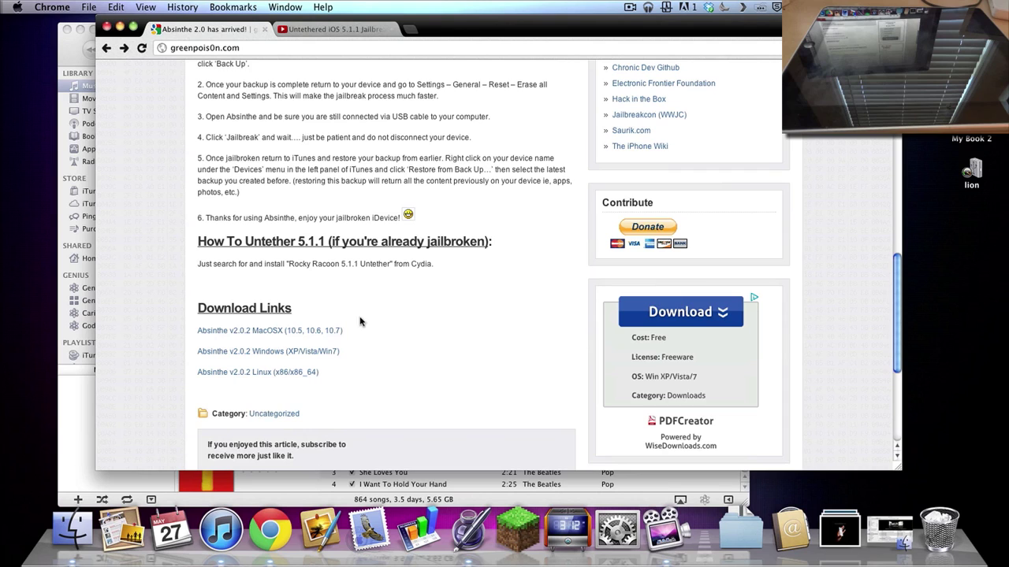
left_click(309, 335)
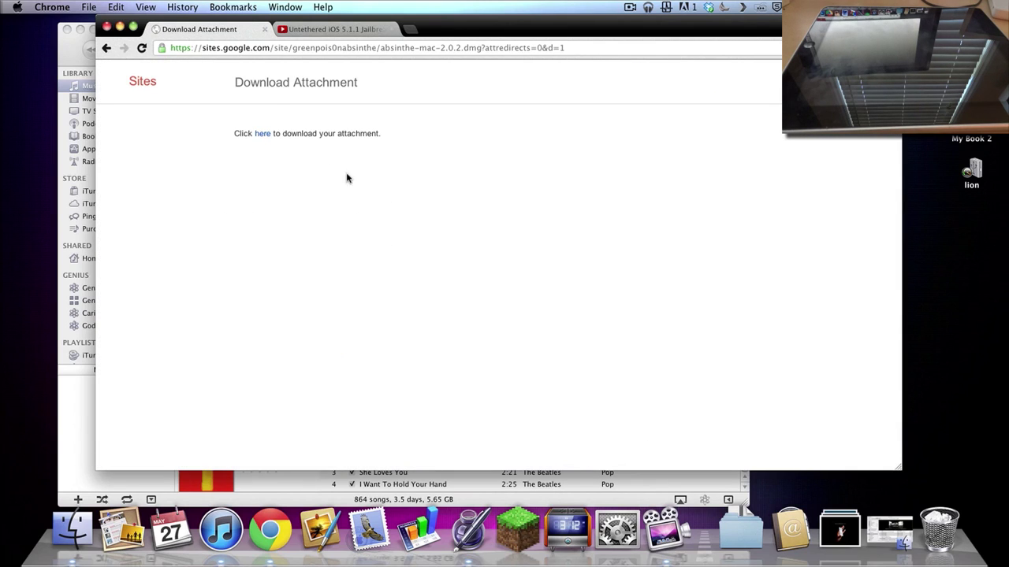
left_click(261, 136)
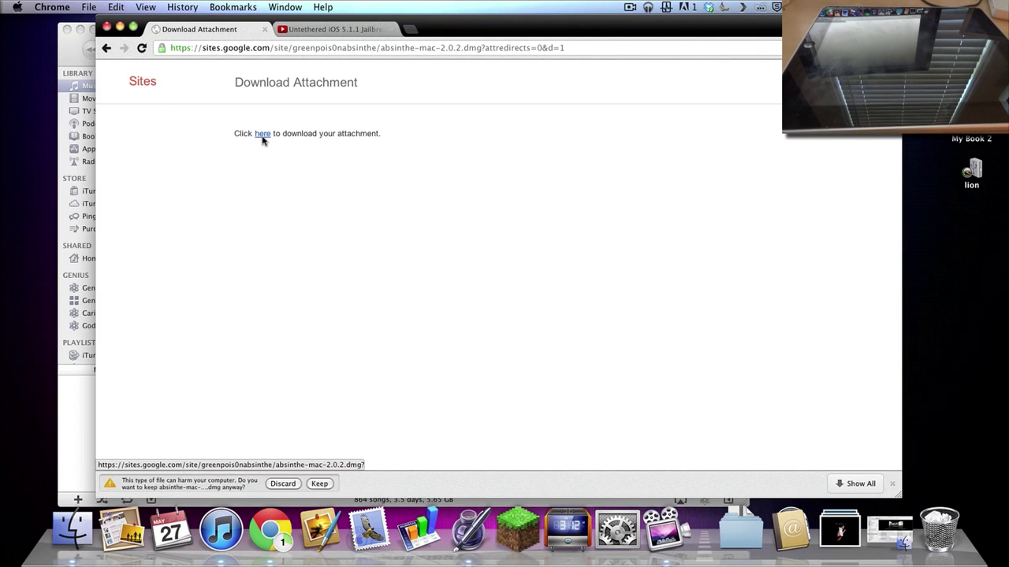
- Keep the downloaded .dmg and open it, skipping verification, so it mounts
left_click(319, 483)
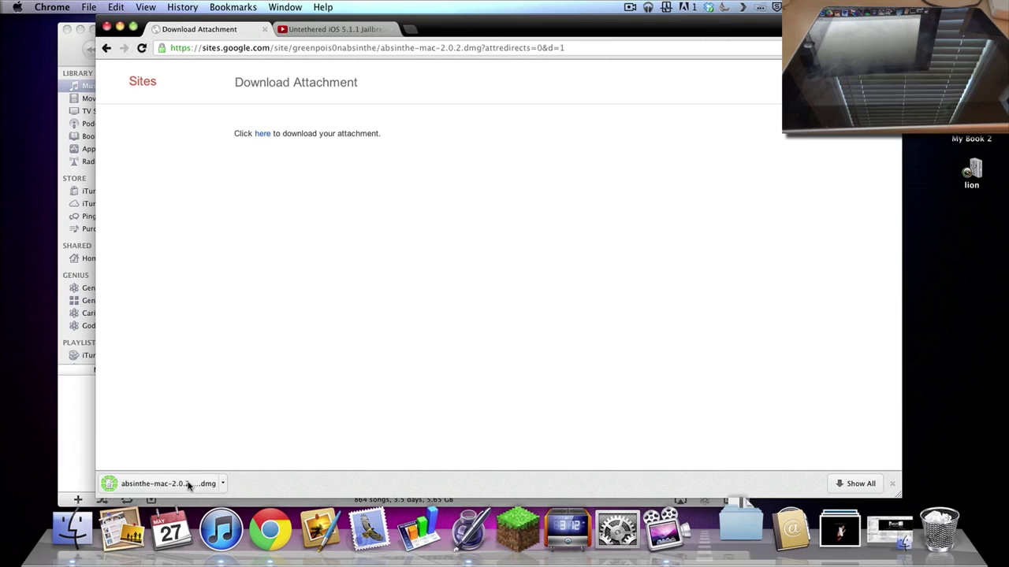
left_click(188, 486)
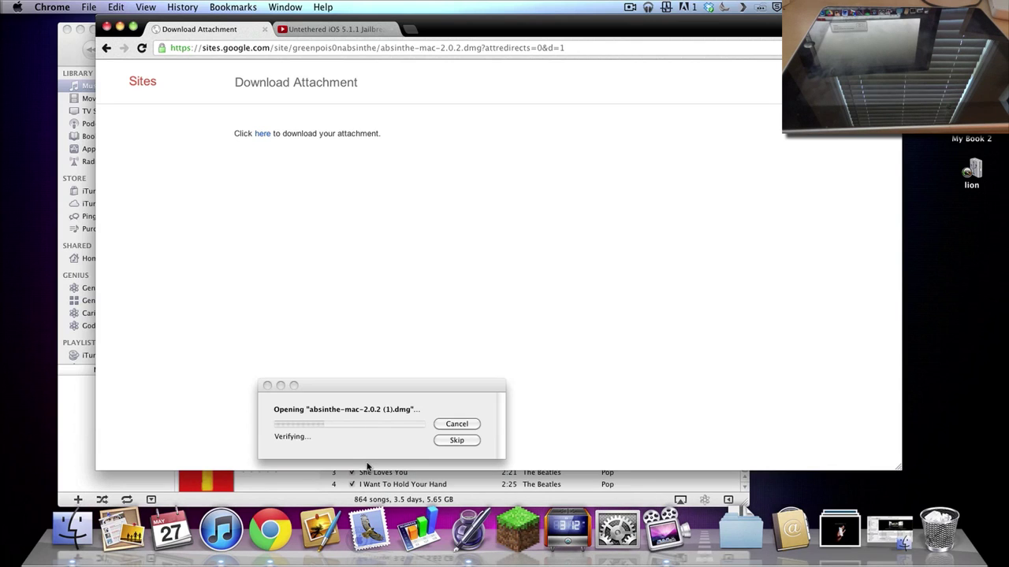
left_click(453, 441)
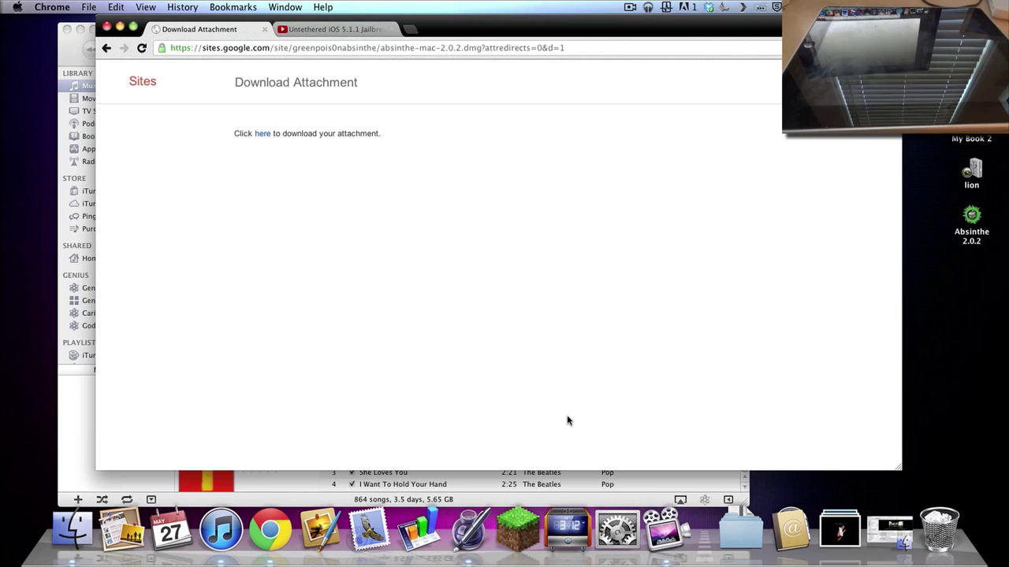
- Copy the Absinthe app from the Absinthe 2.0.2 volume to the desktop and close the crashed Chrome page
double_click(972, 215)
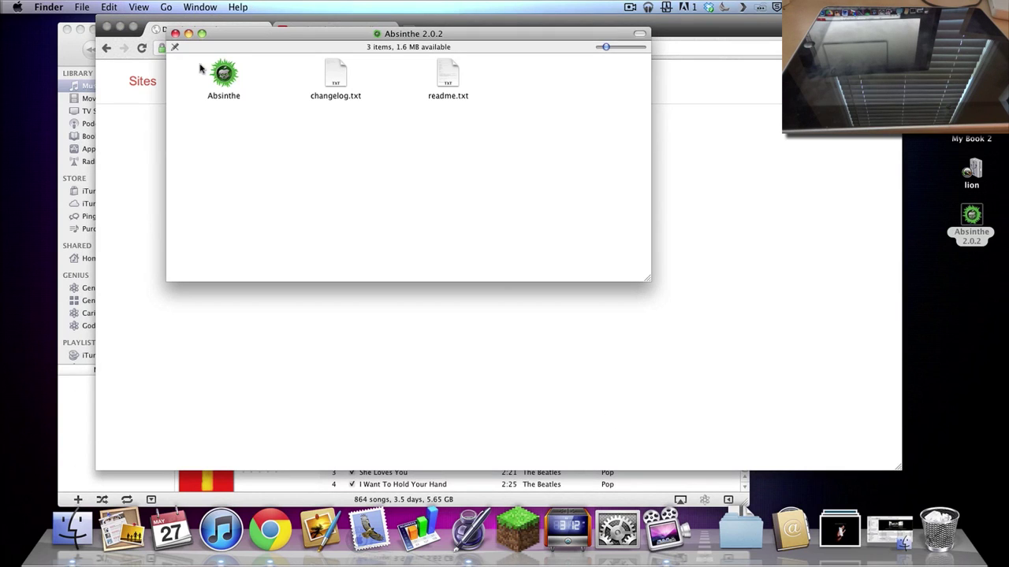
left_click_drag(227, 82, 982, 312)
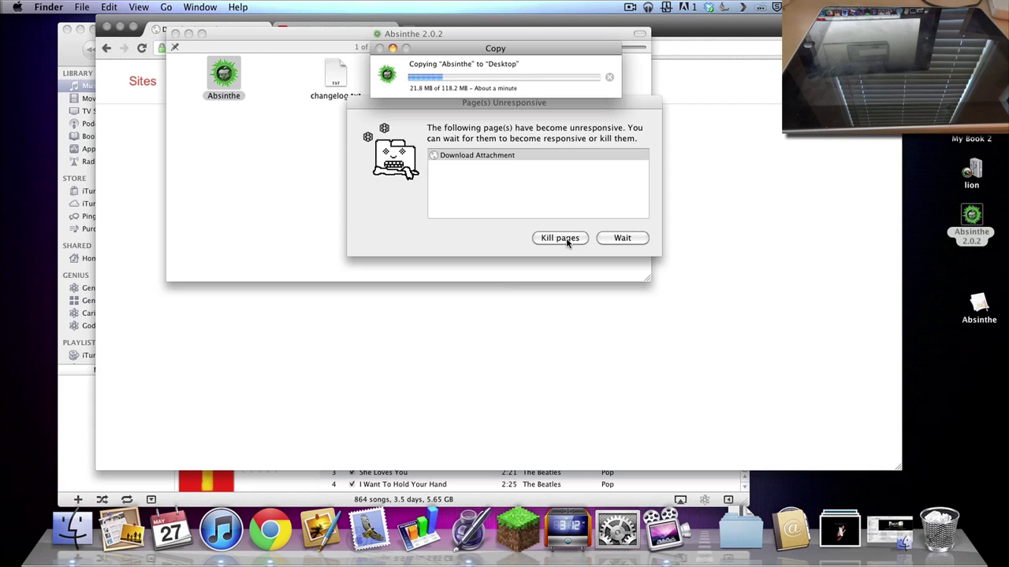
left_click(564, 239)
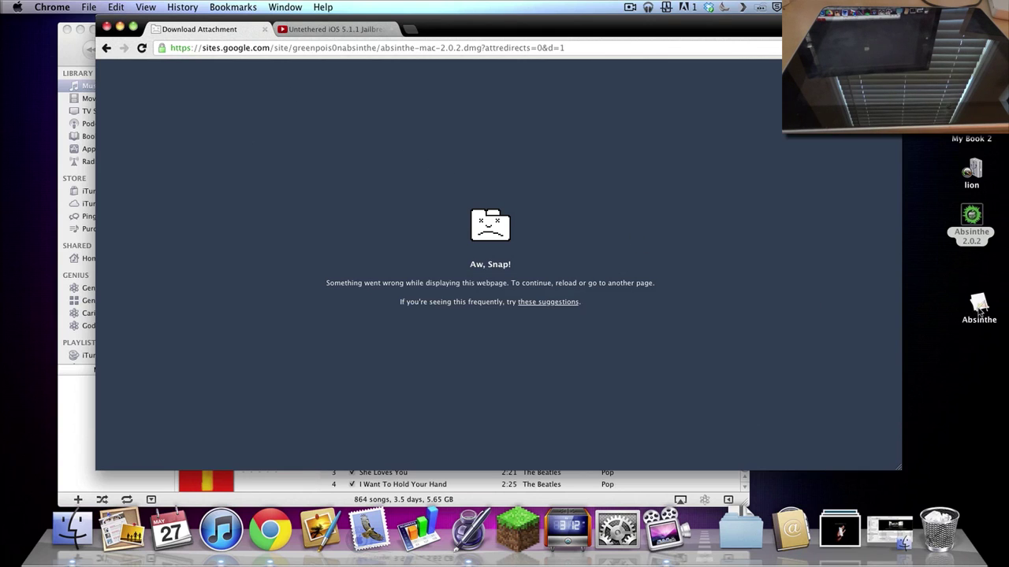
key("super+w")
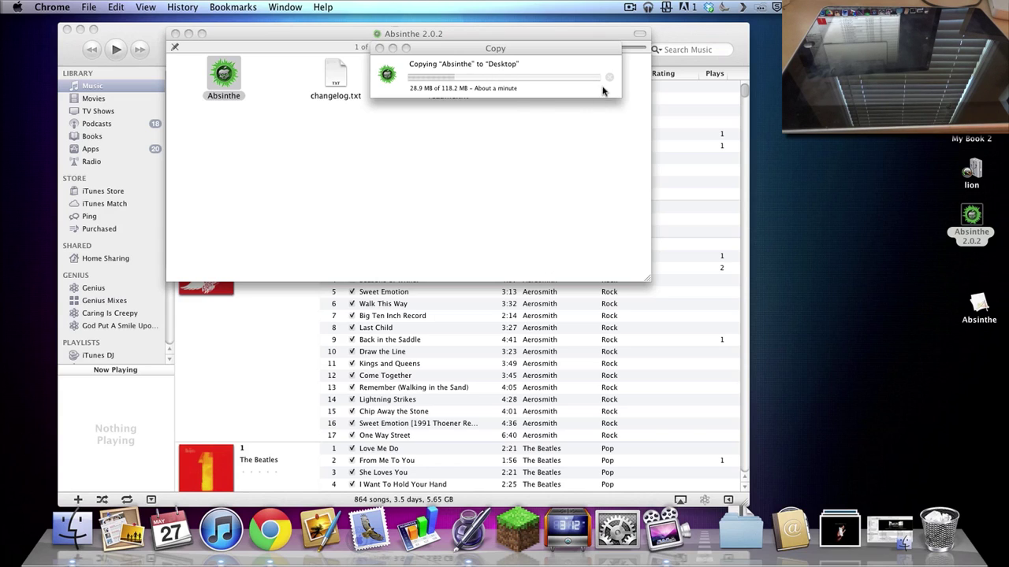
- Reposition the copied Absinthe app on the desktop and close the Absinthe 2.0.2 disk window
left_click(628, 9)
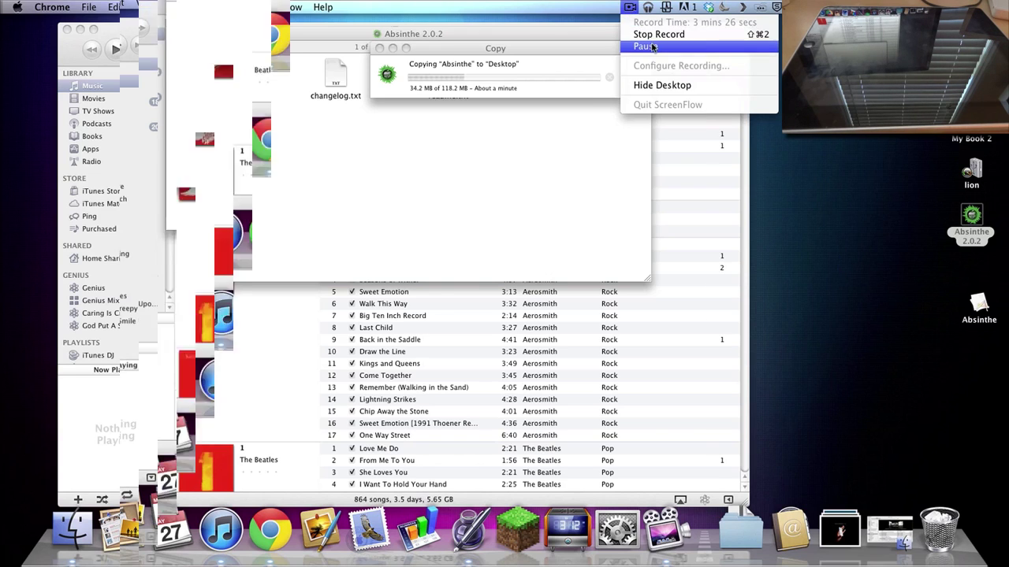
left_click(654, 33)
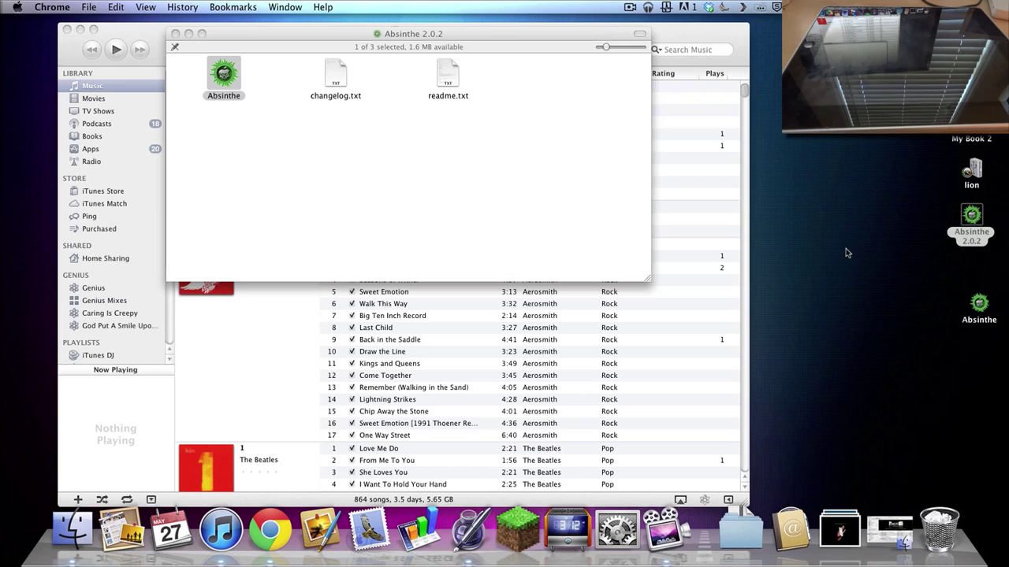
left_click_drag(988, 307, 882, 246)
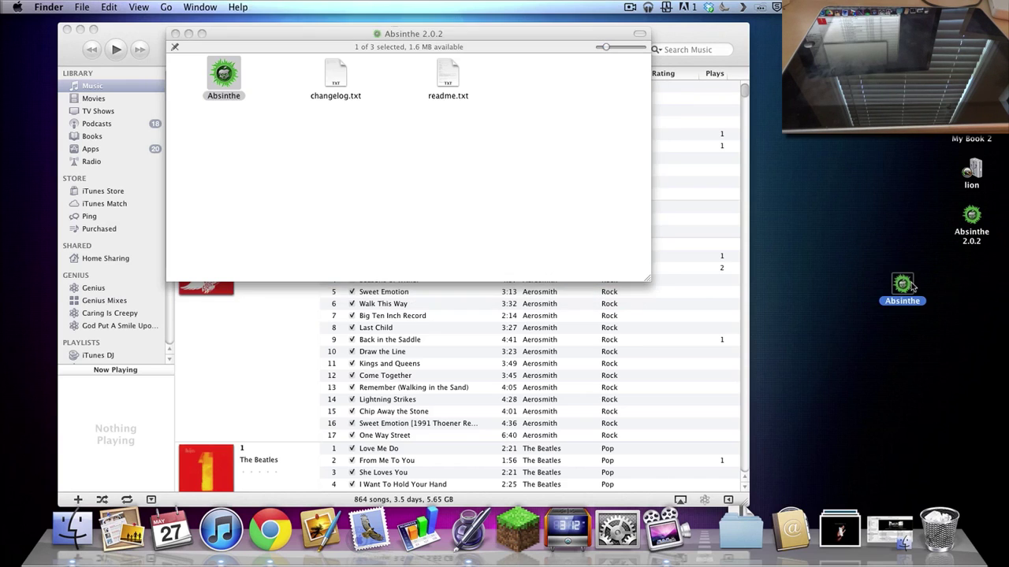
left_click(434, 127)
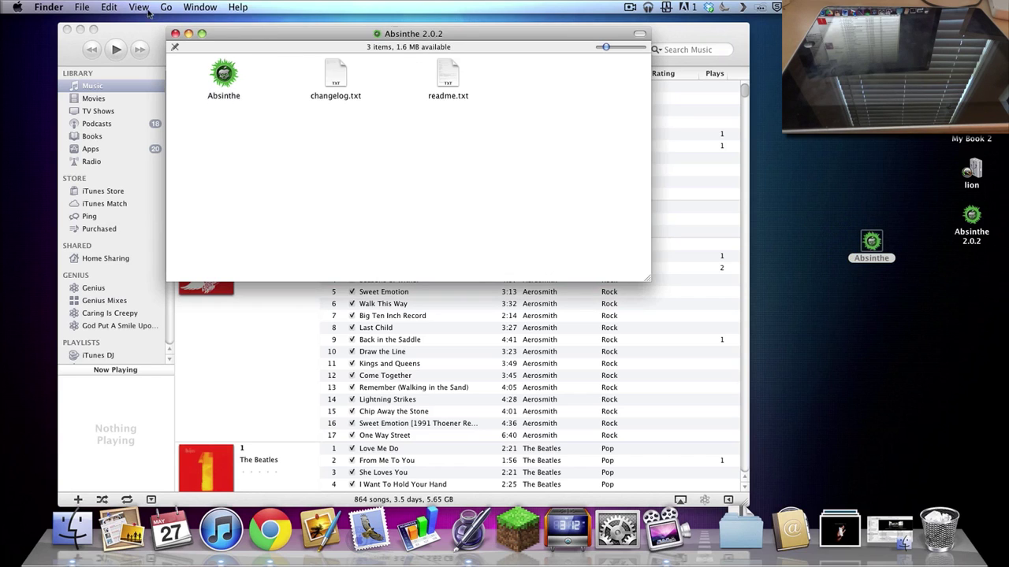
left_click(175, 33)
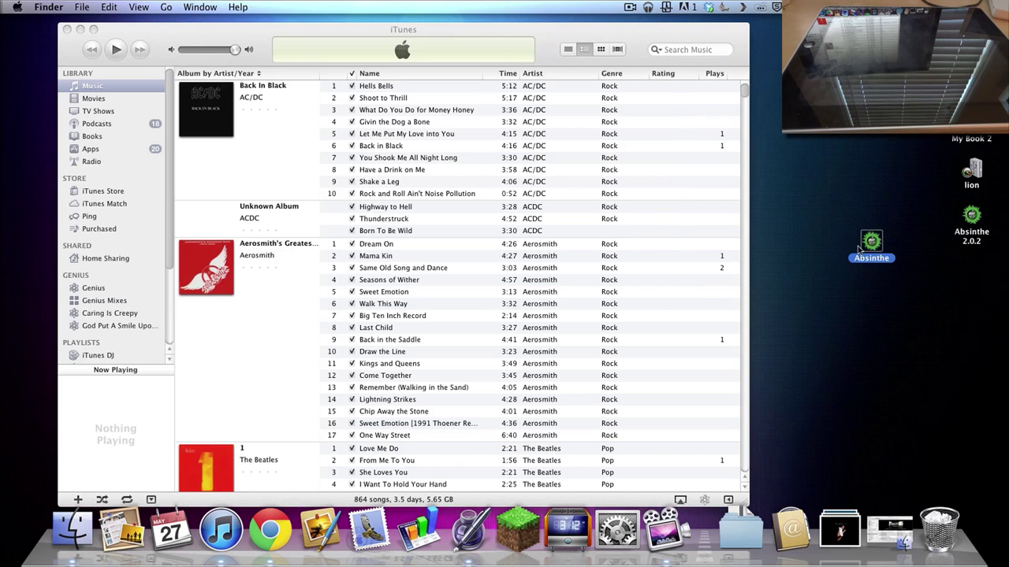
- Launch the copied Absinthe app, confirm the open prompt, and switch to iTunes
mouse_move(875, 238)
left_mouse_down()
mouse_move(843, 140)
mouse_move(841, 212)
left_mouse_up()
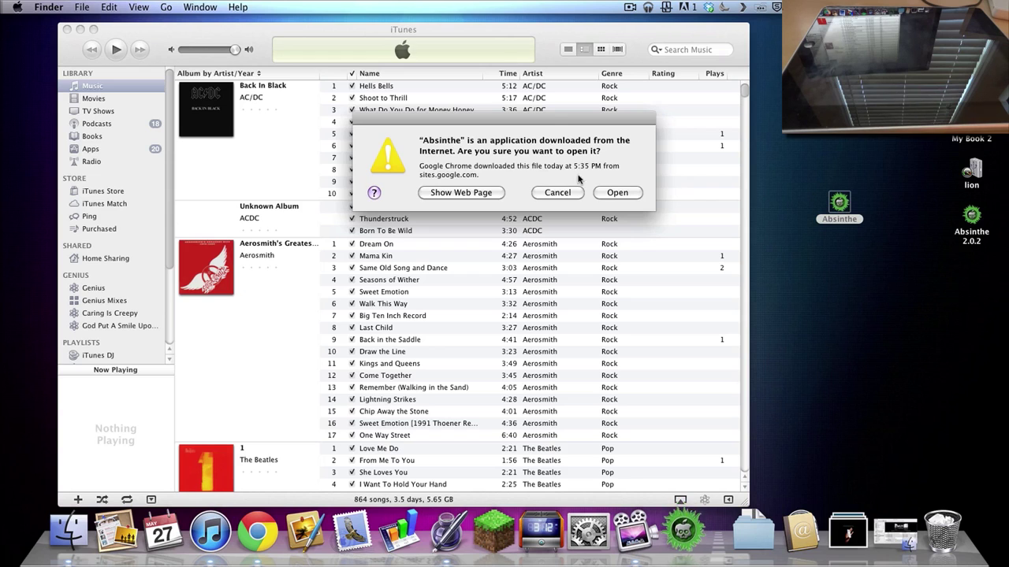
left_click(618, 194)
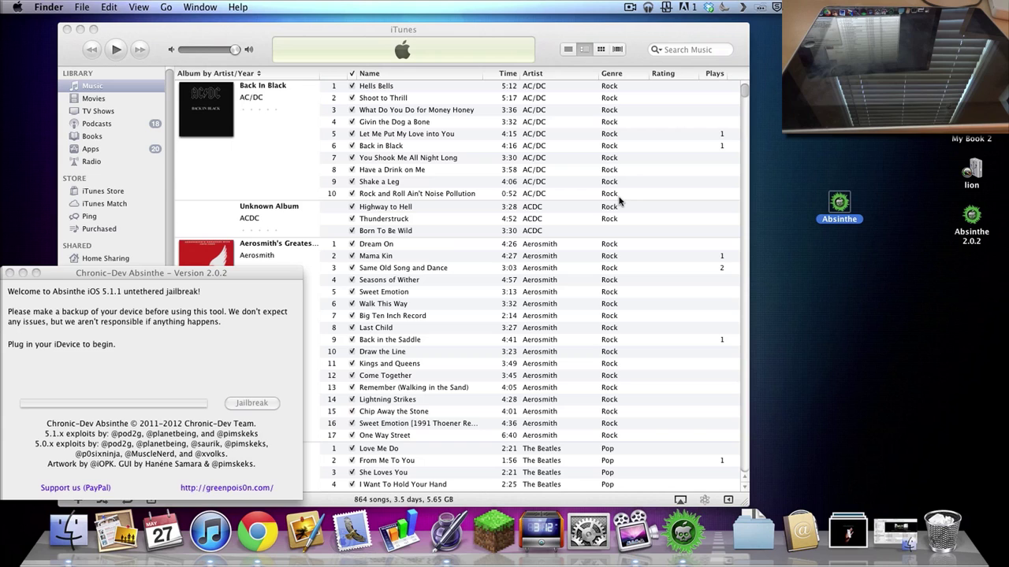
left_click(568, 43)
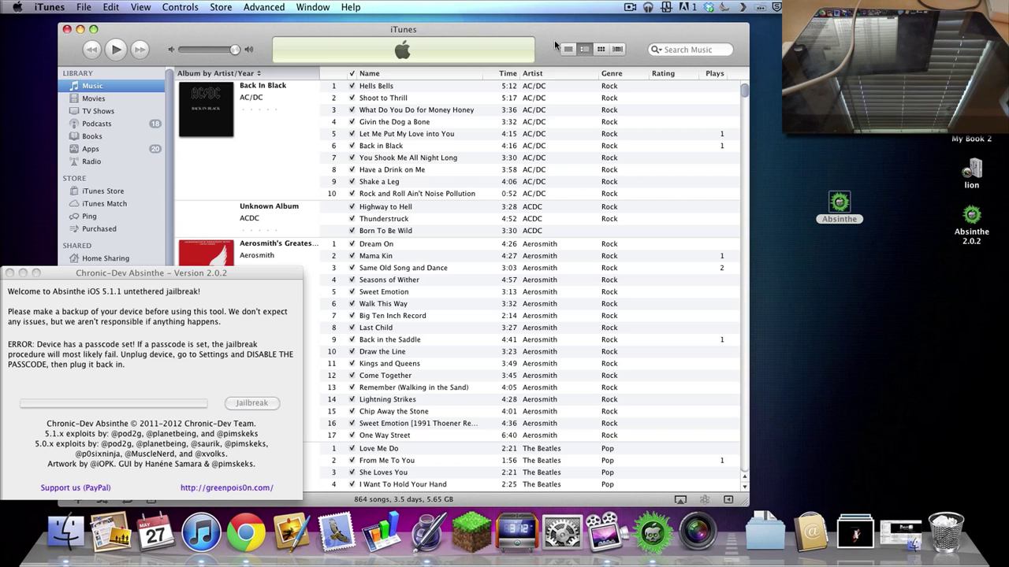
- Force quit Aperture from the Dock and cancel the iPad's automatic iTunes sync
right_click(687, 533)
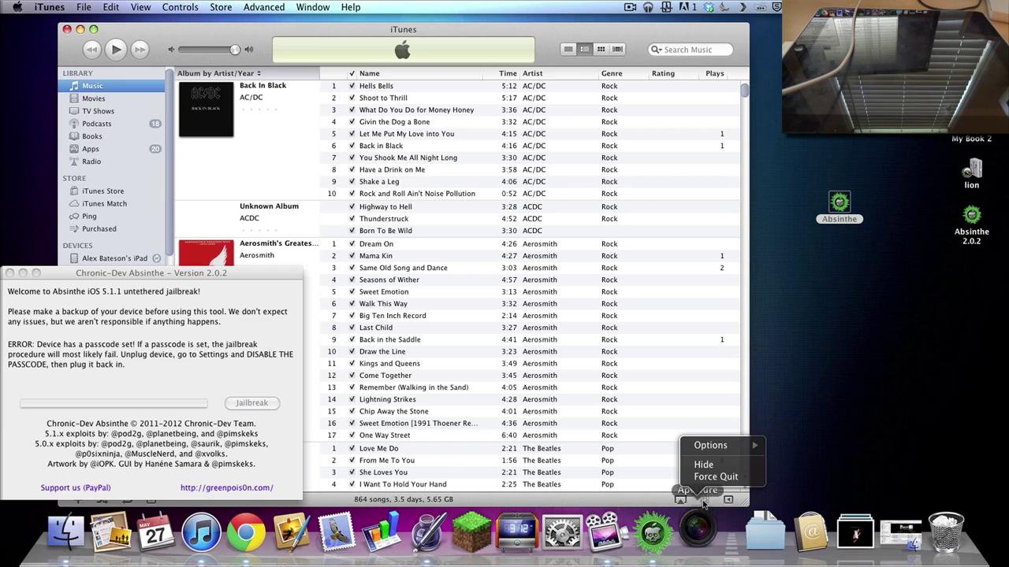
left_click(703, 476)
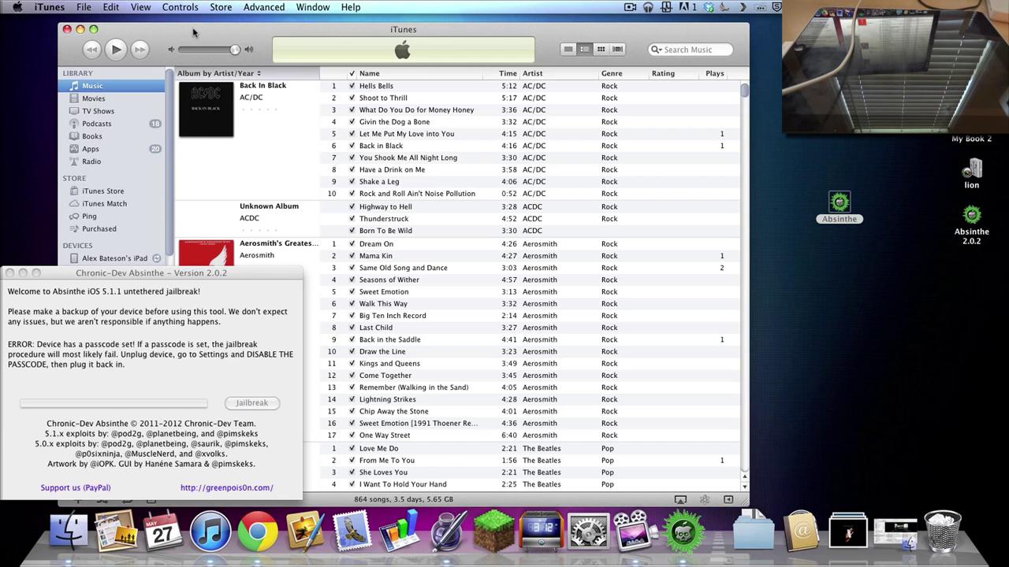
left_click_drag(193, 32, 479, 6)
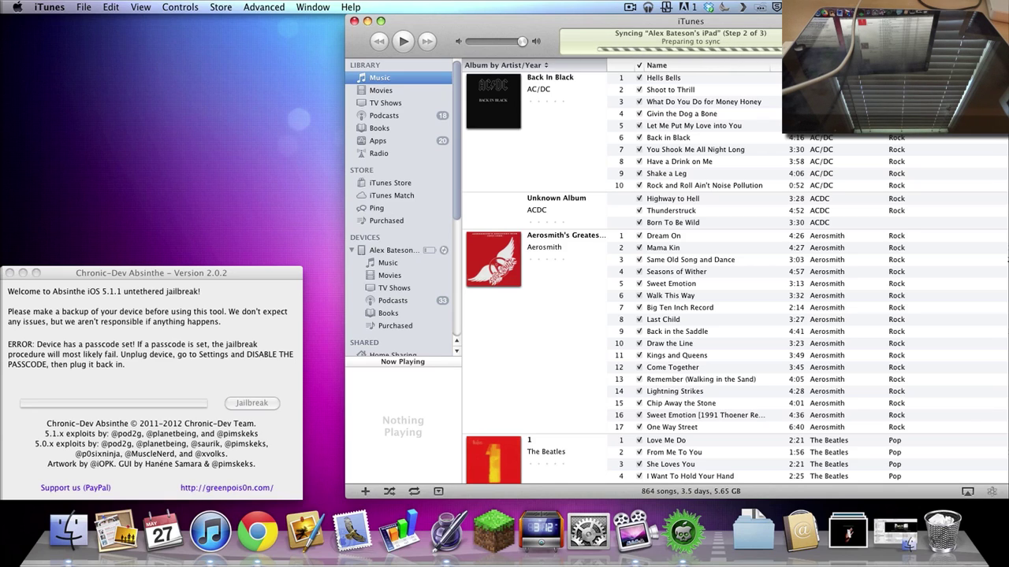
left_click(812, 40)
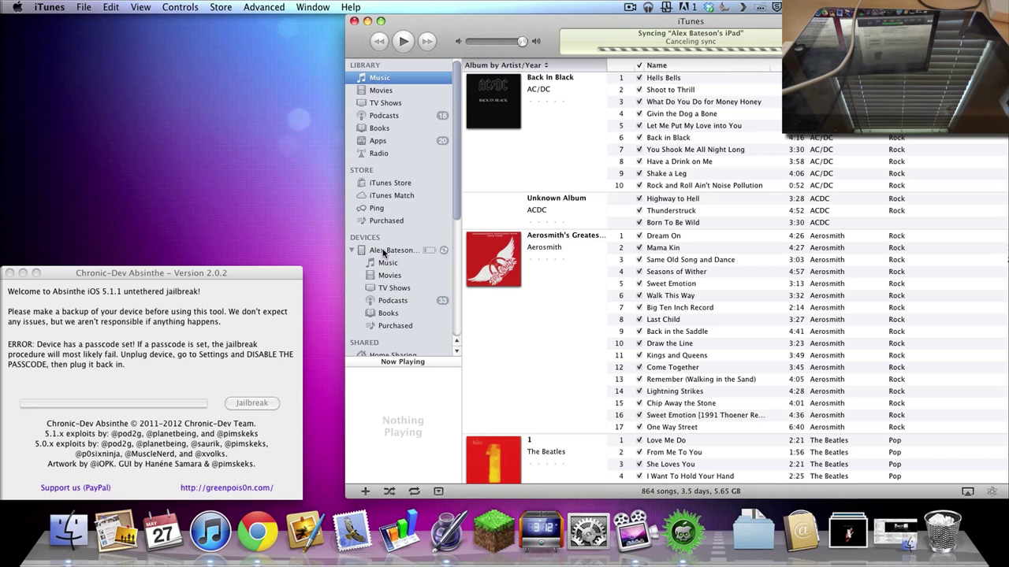
- Set the iPad's backup option to 'Back up to this computer' and apply it
left_click(386, 250)
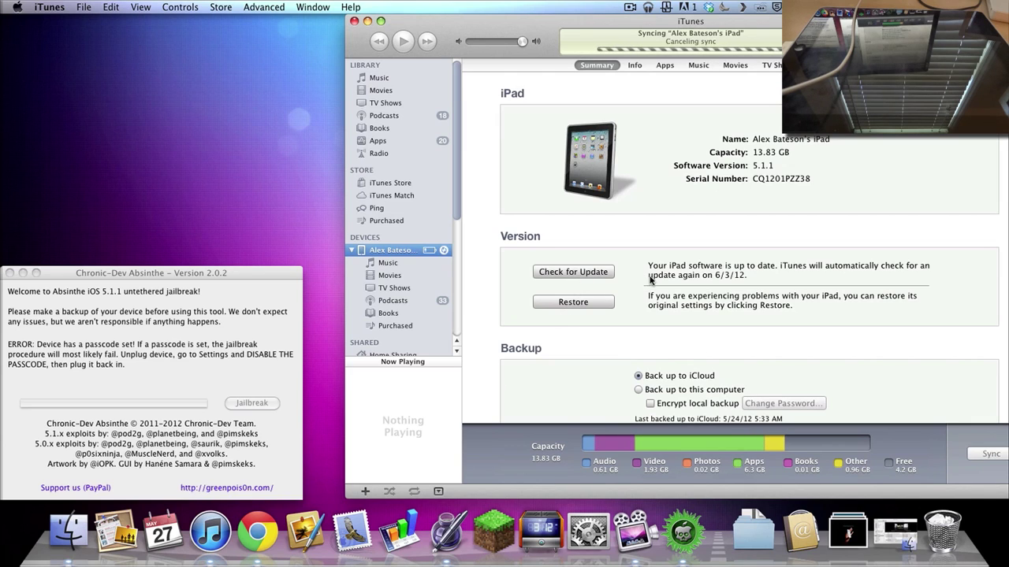
scroll(711, 302, "down", 2)
scroll(711, 302, "down", 5)
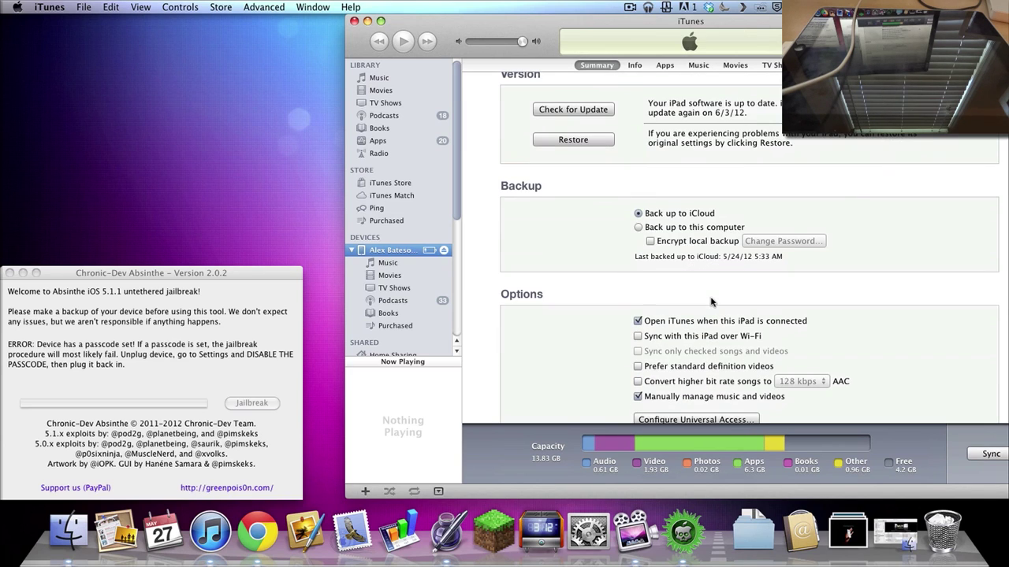
left_click(638, 226)
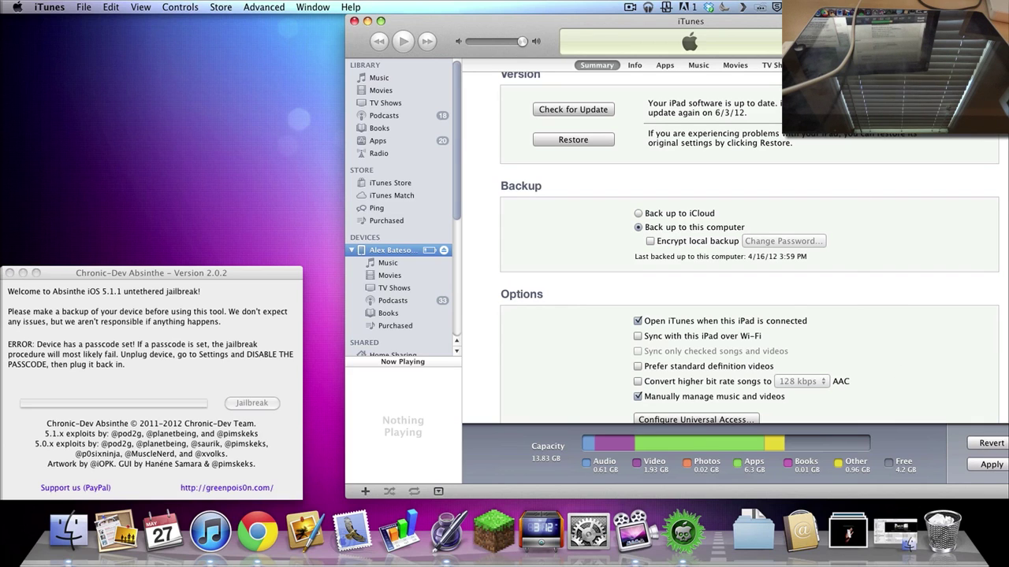
left_click(380, 21)
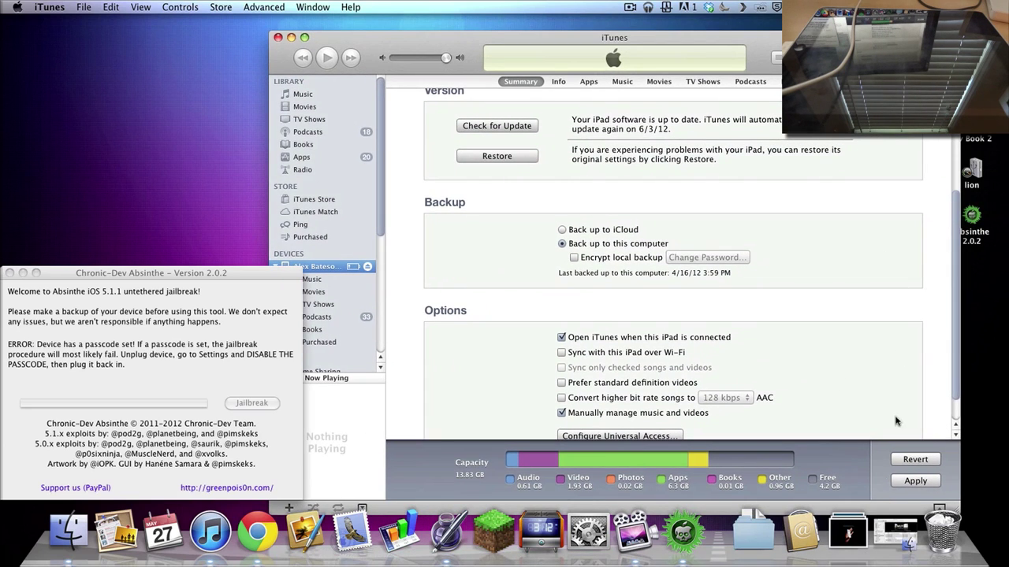
left_click(916, 481)
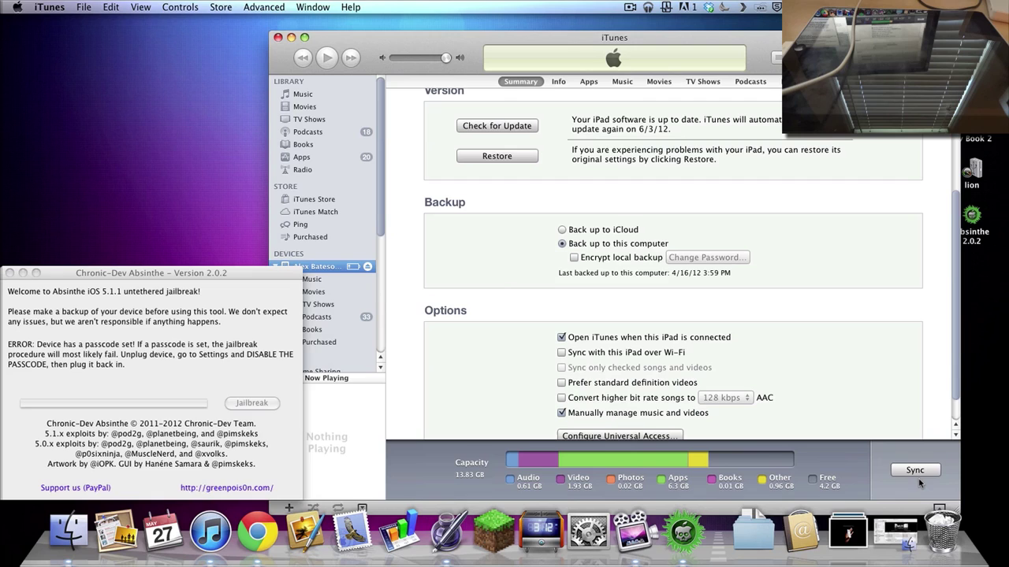
- Sync the iPad to create the local backup
left_click(916, 471)
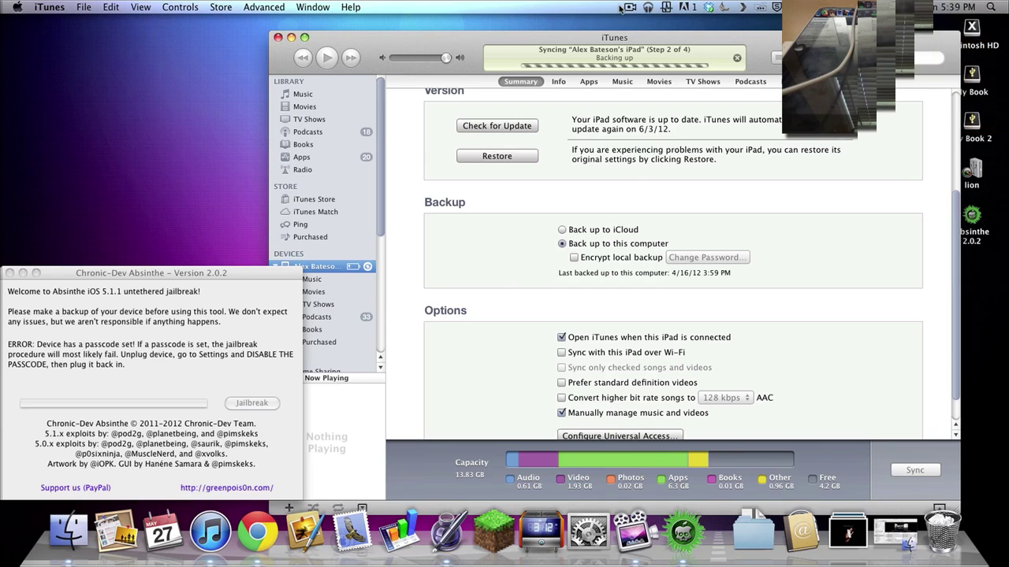
left_click(630, 7)
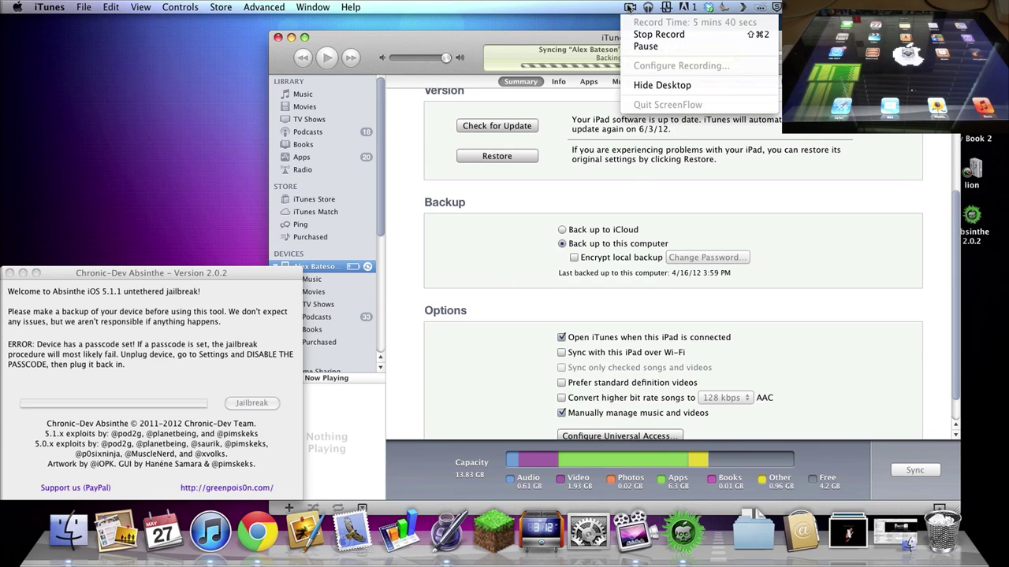
left_click(645, 34)
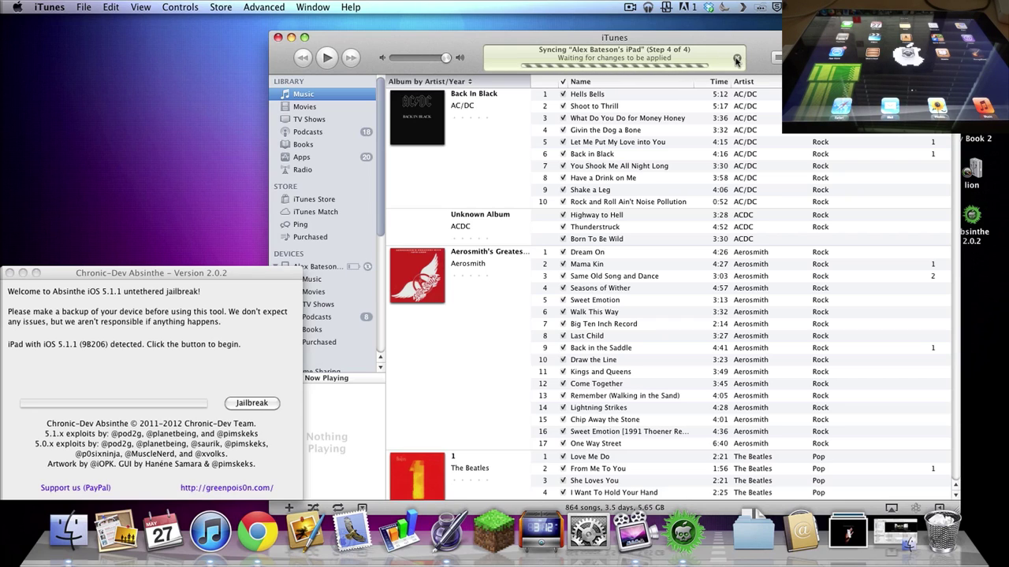
- Stop the remaining iPad sync, close iTunes, and center the Absinthe window
left_click(737, 60)
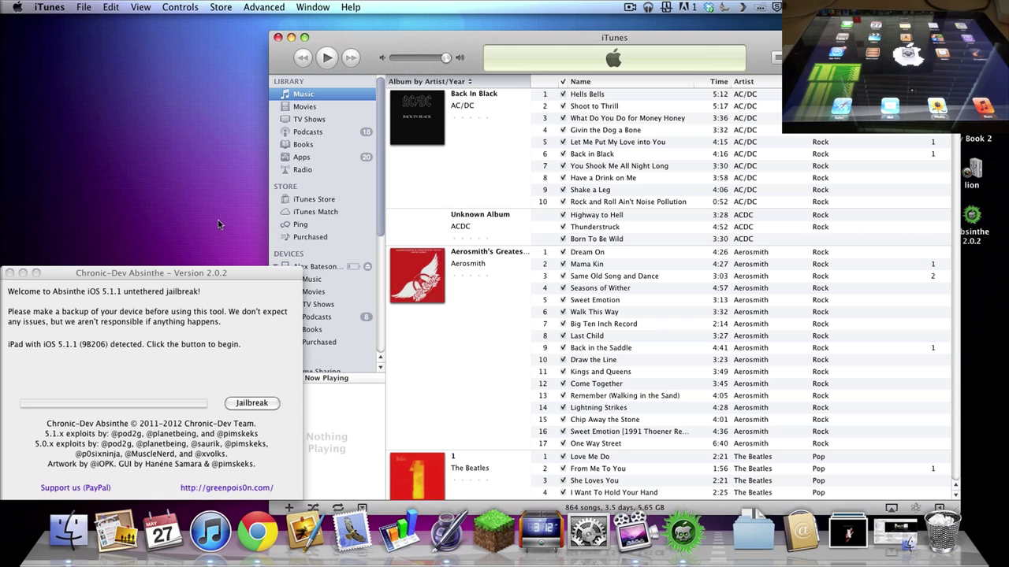
left_click(277, 38)
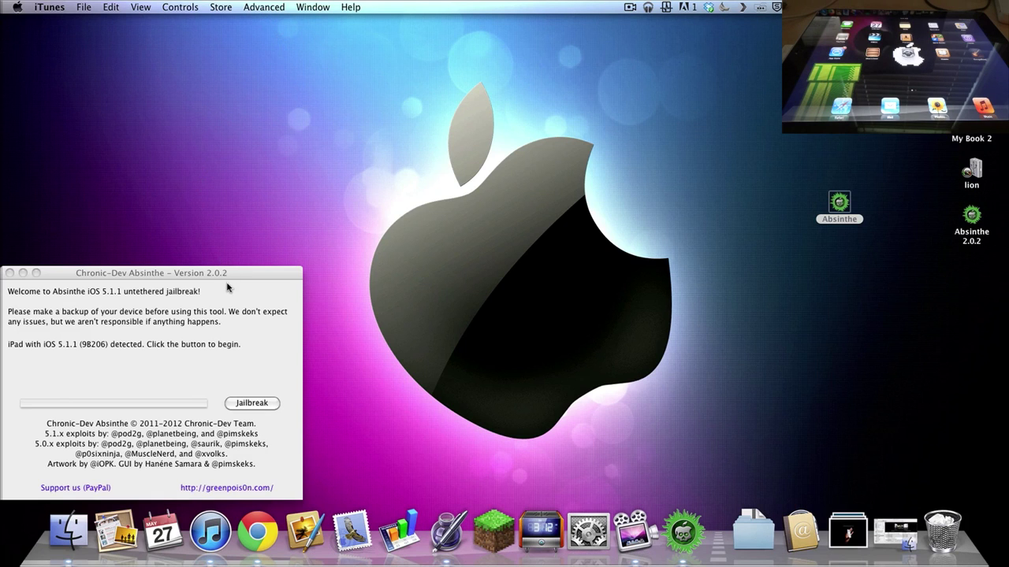
left_click_drag(227, 274, 579, 99)
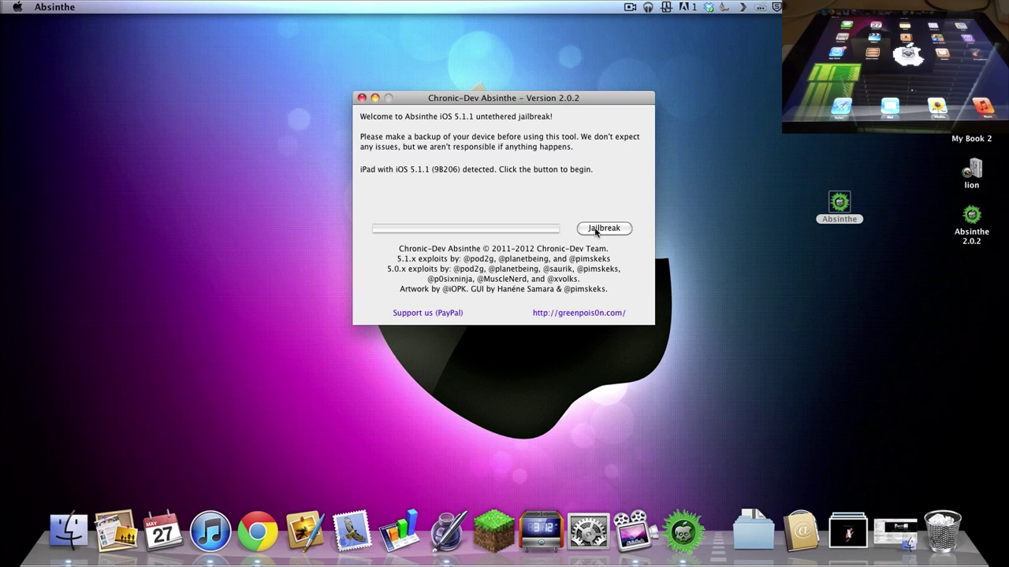
- Start Absinthe's jailbreak so it sends initial jailbreak data to the iPad
left_click(595, 229)
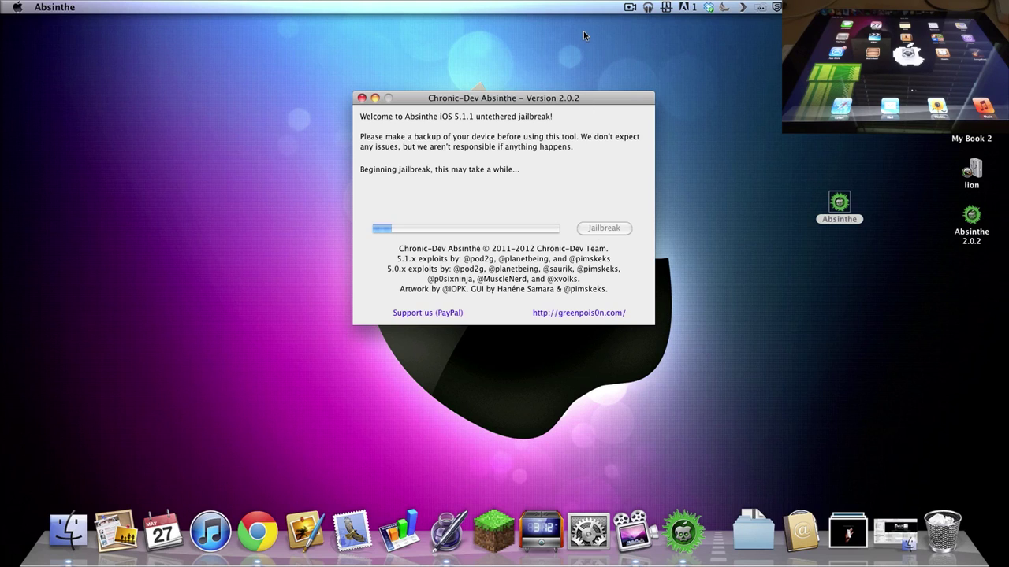
left_click(630, 9)
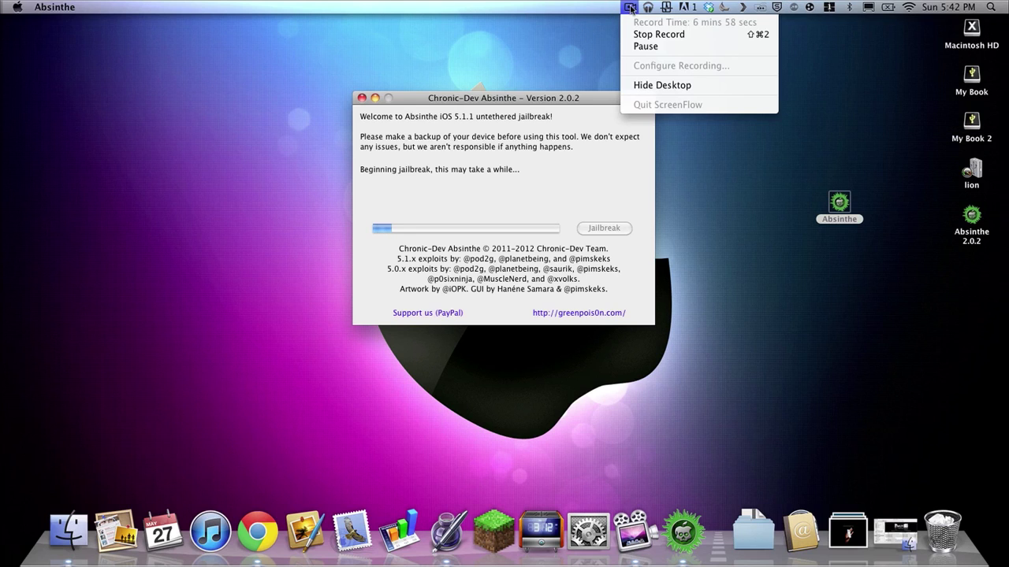
left_click(649, 47)
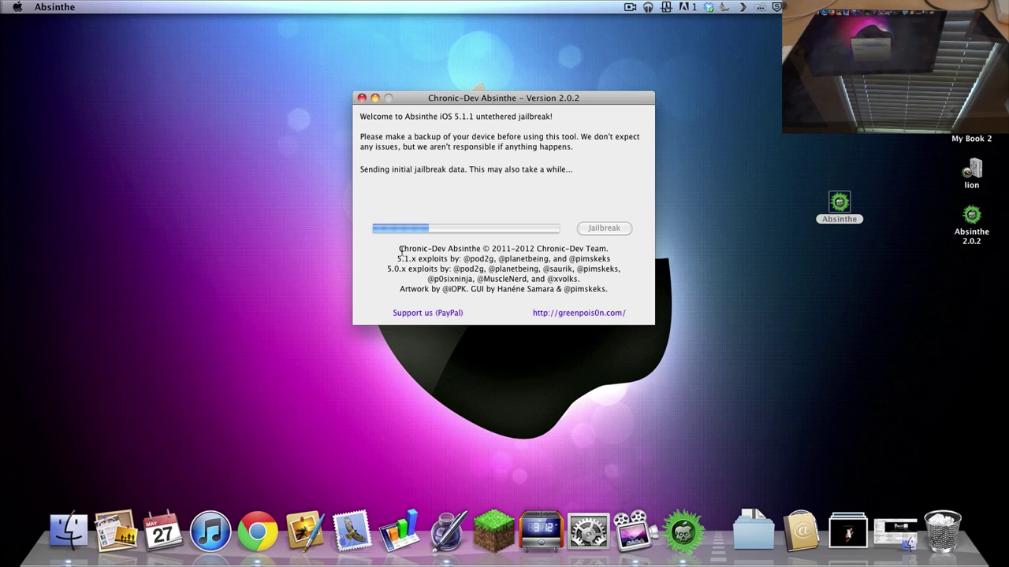
- Highlight the exploit credit lines in Absinthe while the jailbreak keeps running
left_click_drag(462, 258, 608, 294)
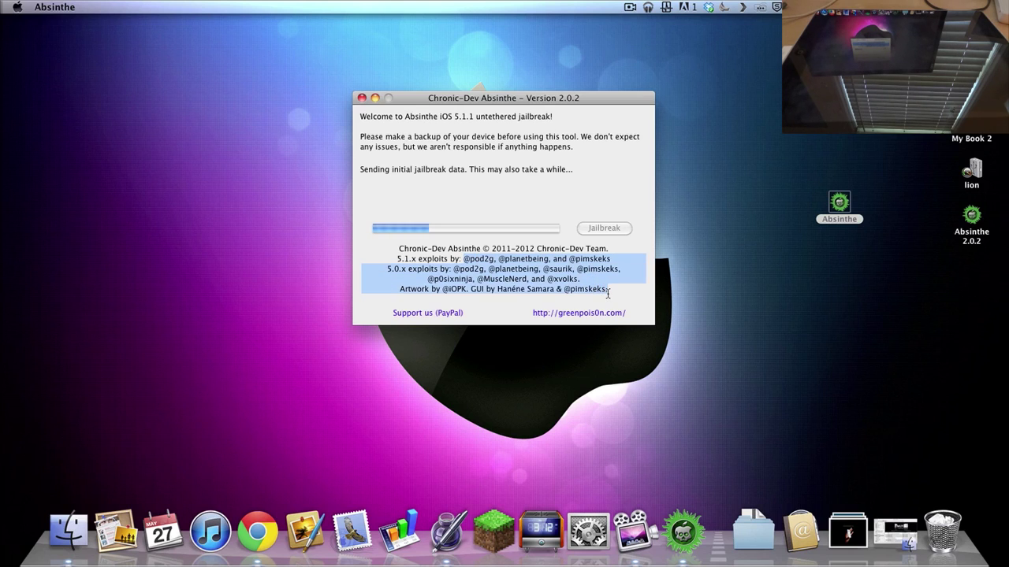